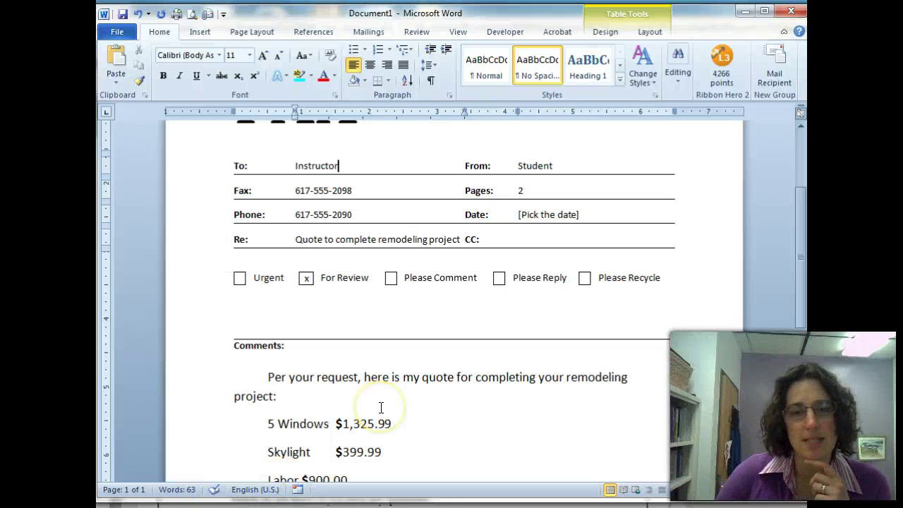
Step: Set a decimal tab stop at 3 inches for the four quote lines from 5 Windows through Total
click(436, 399)
scroll(436, 399, up, 3)
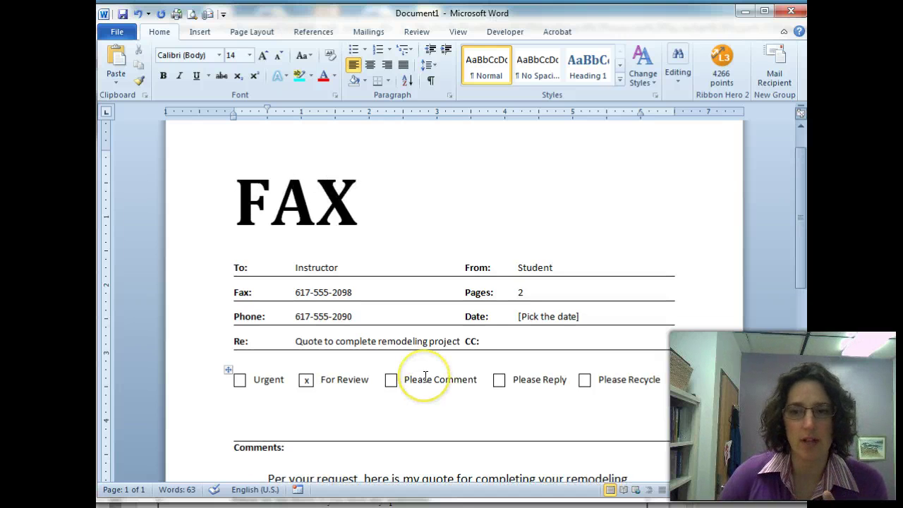
scroll(425, 376, down, 6)
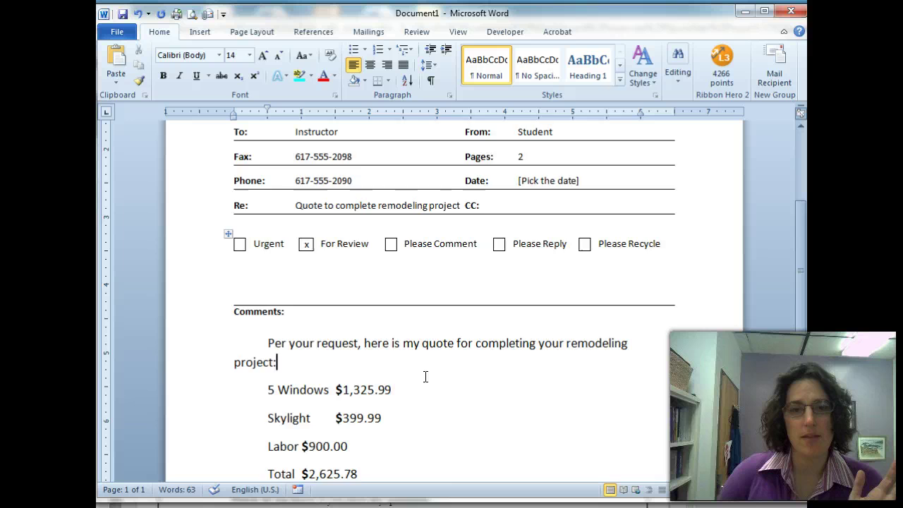
drag(266, 321, 424, 400)
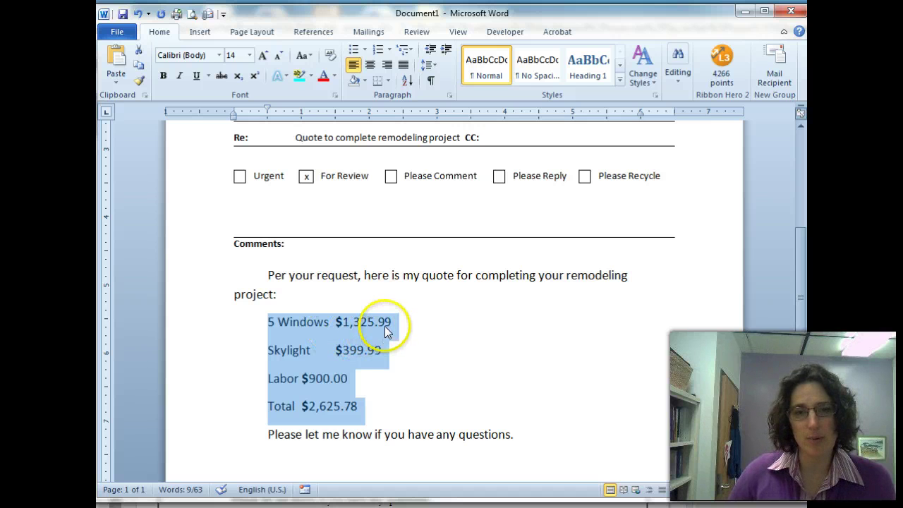
click(106, 113)
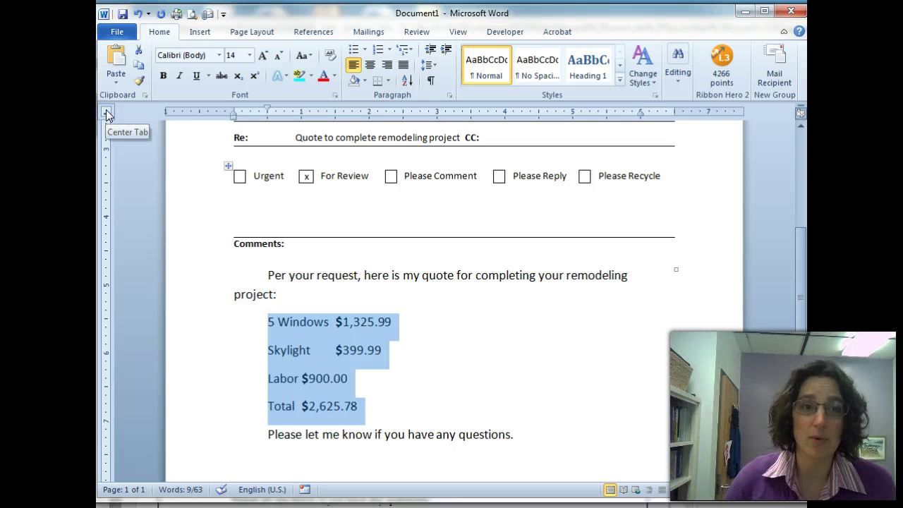
click(106, 113)
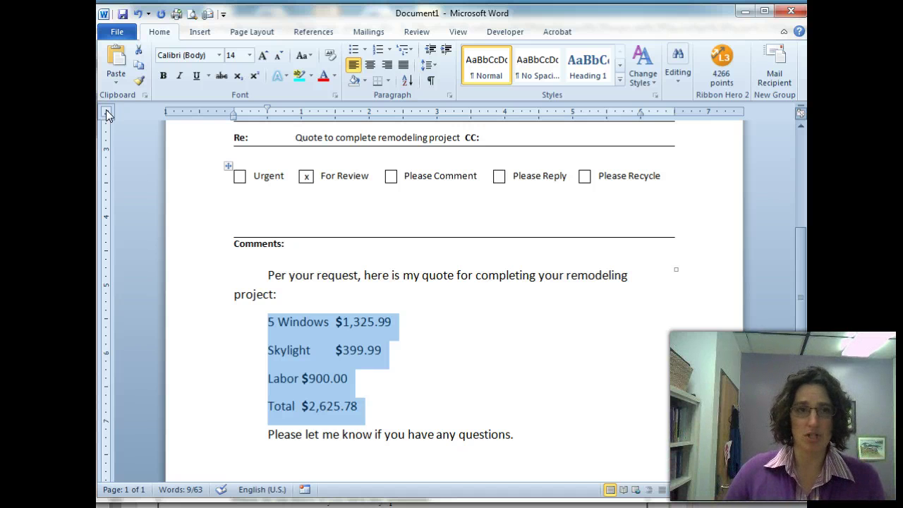
click(107, 111)
click(111, 114)
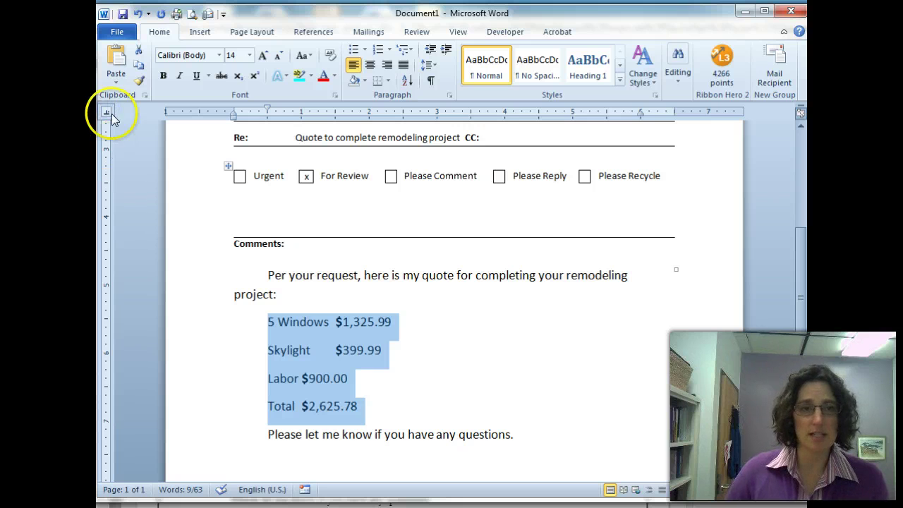
click(107, 113)
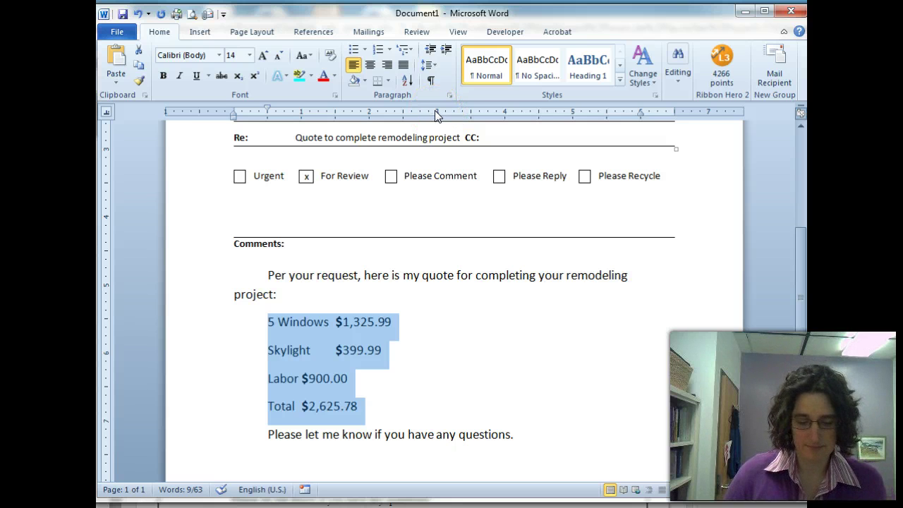
key(ctrl+p)
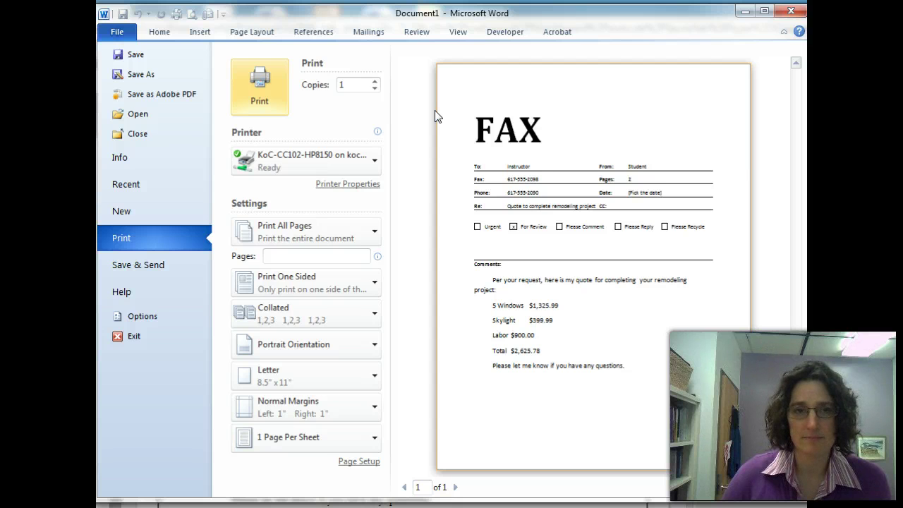
key(Escape)
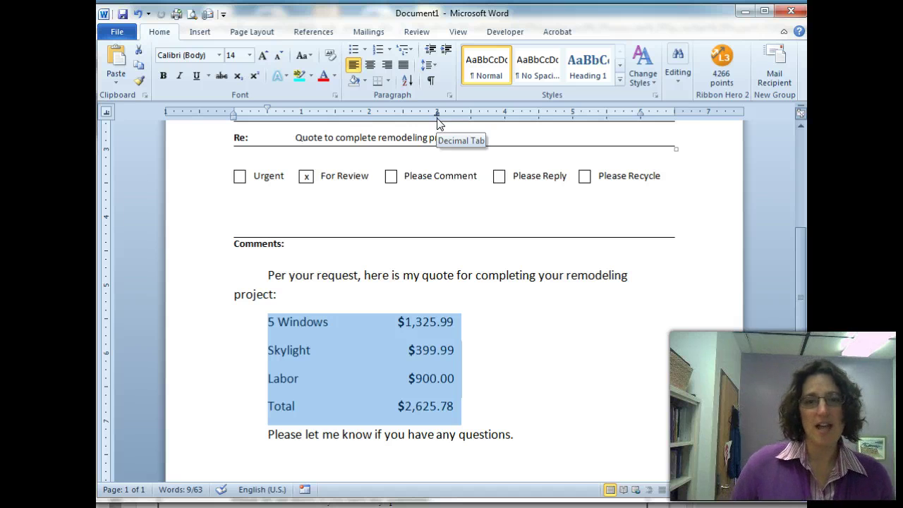
Step: Show the formatting marks in the document, with the cursor placed before the 5 Windows price
click(378, 323)
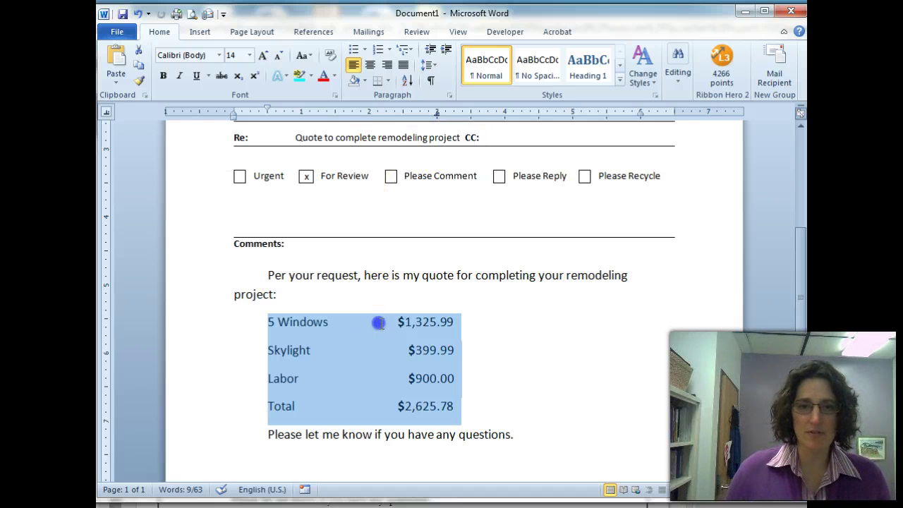
click(430, 81)
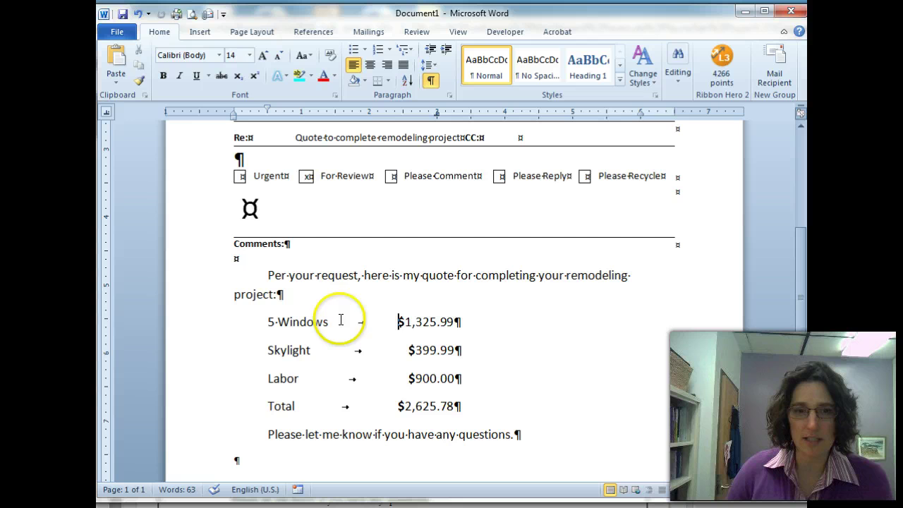
Step: Try adding spaces after the 5 Windows price to display their formatting marks, and delete them
click(486, 322)
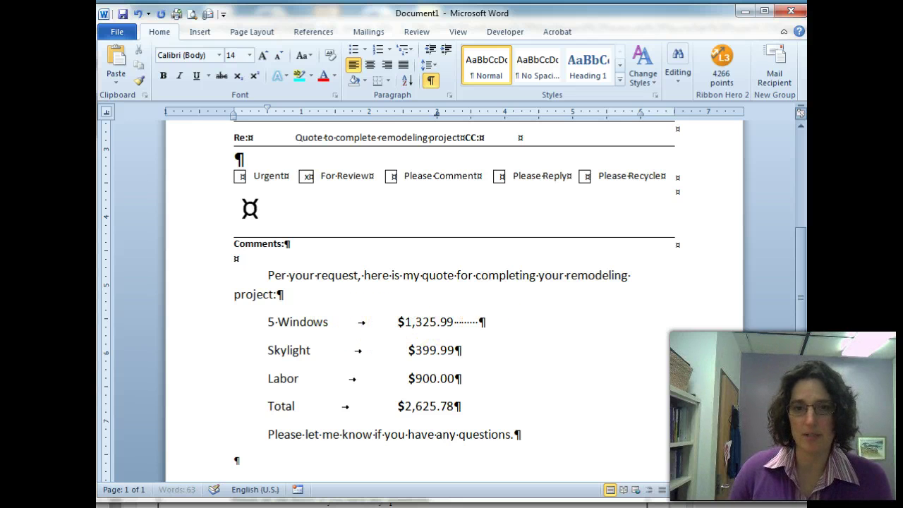
key(BackSpace)
key(BackSpace)
key(BackSpace)
key(BackSpace)
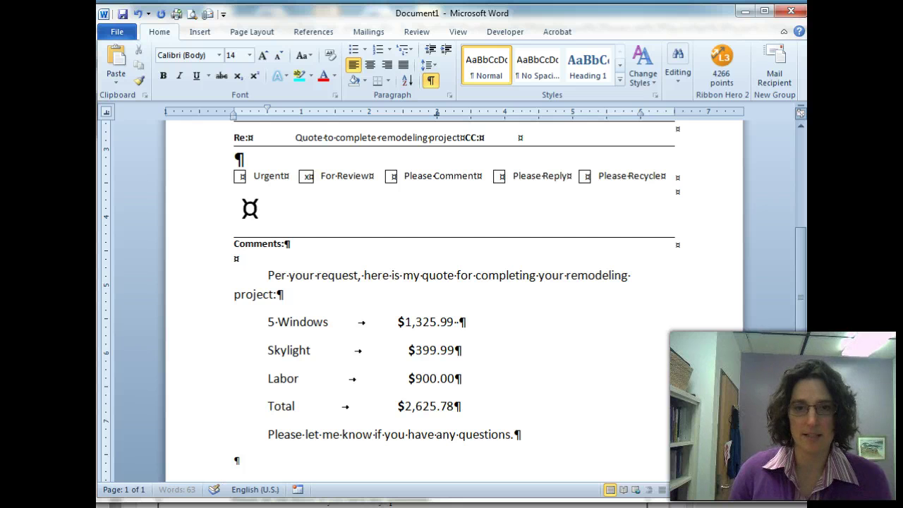
key(BackSpace)
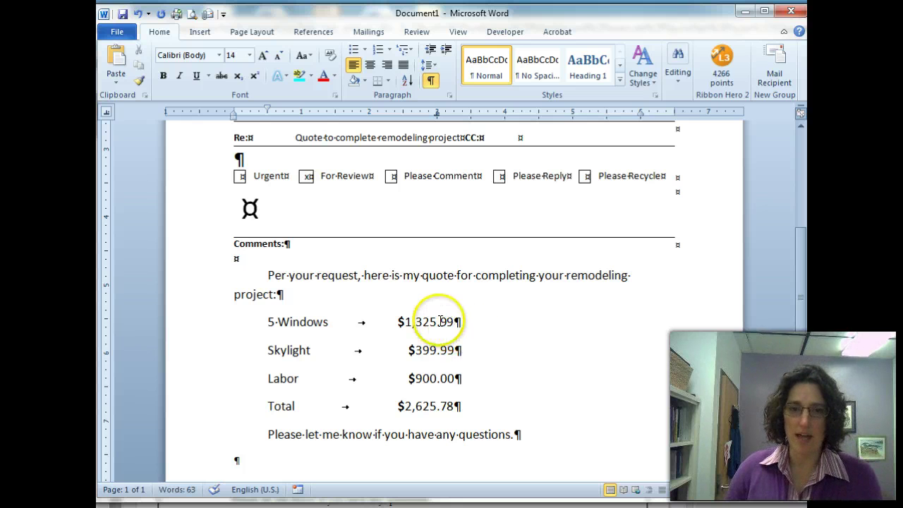
Step: Delete the tab before the 5 Windows price and try using several tabs in its place
click(391, 321)
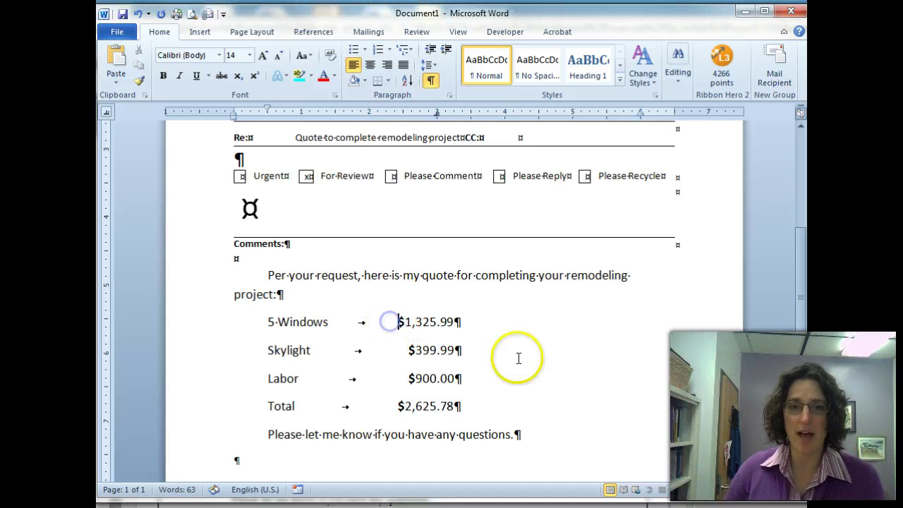
key(BackSpace)
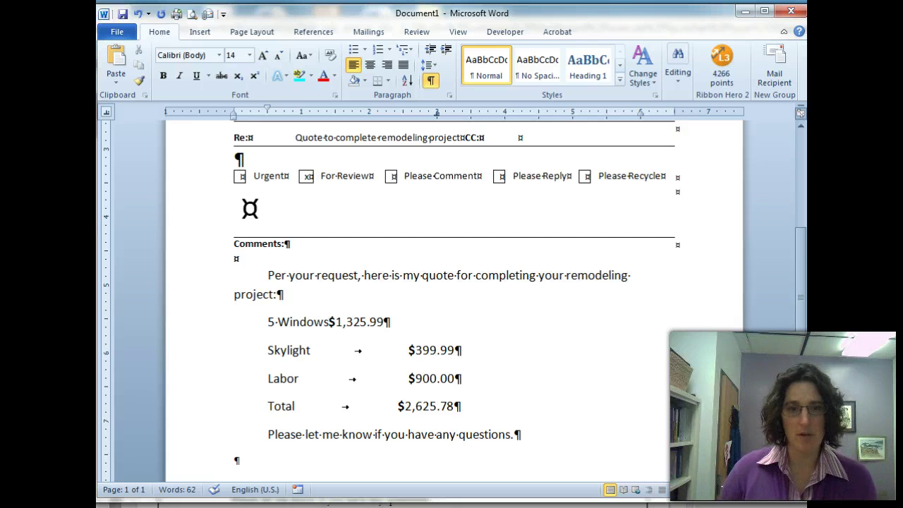
key(Tab)
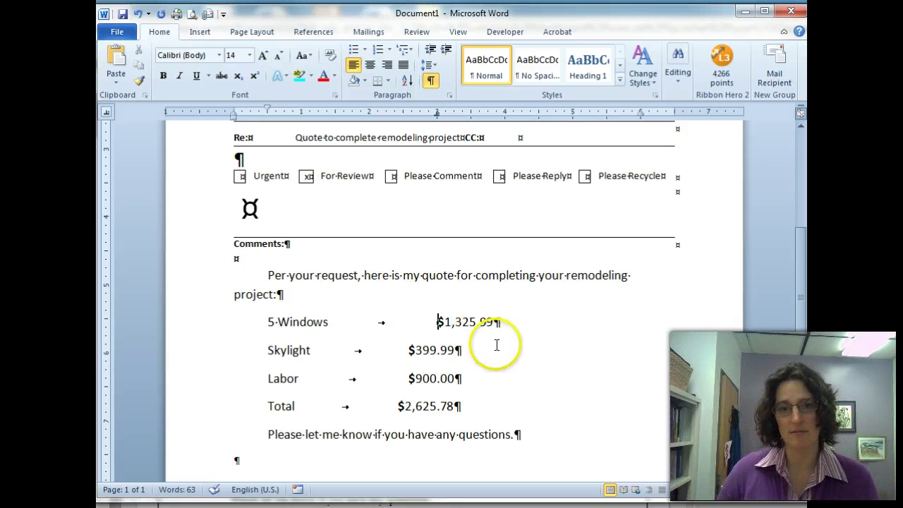
key(Tab)
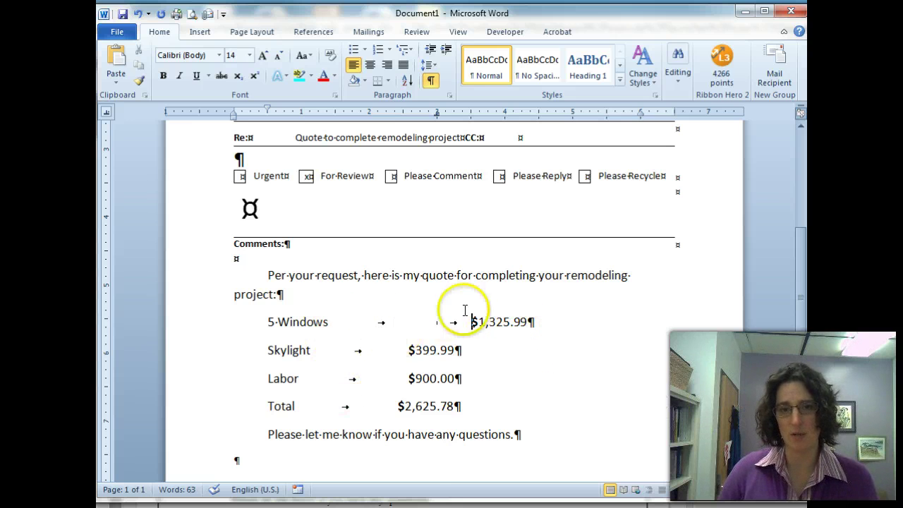
Step: Try adding two extra tabs before the Skylight price, and remove them again
click(406, 349)
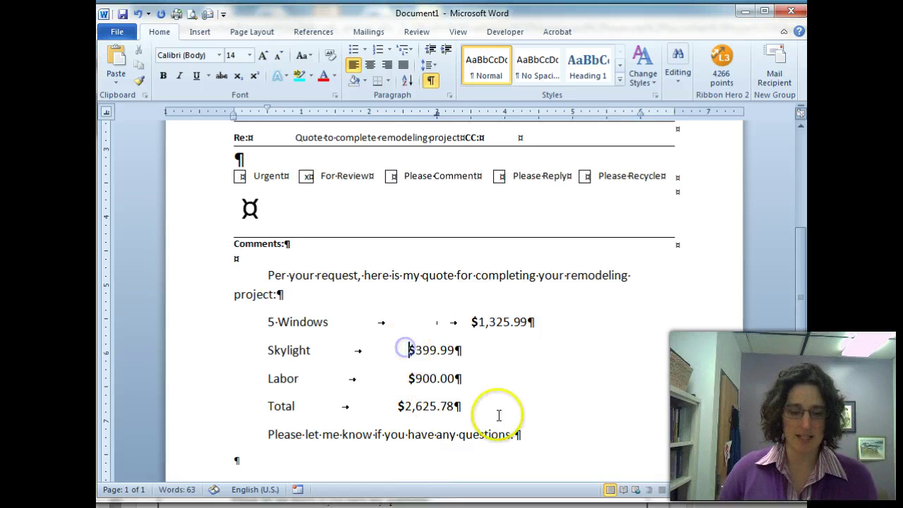
key(Tab)
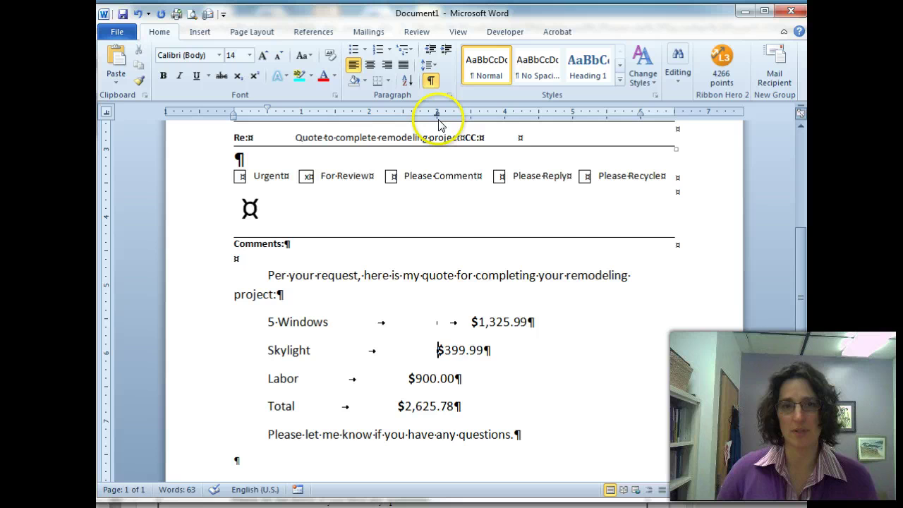
key(Tab)
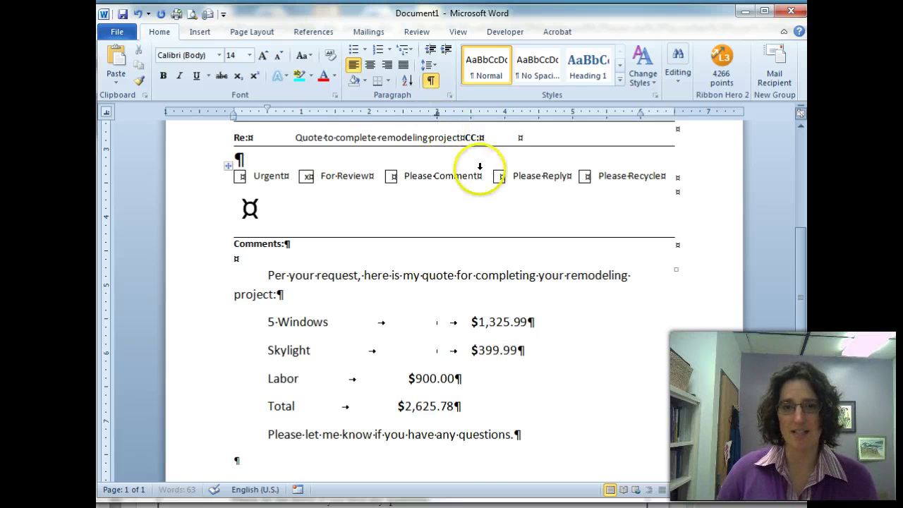
key(BackSpace)
key(BackSpace)
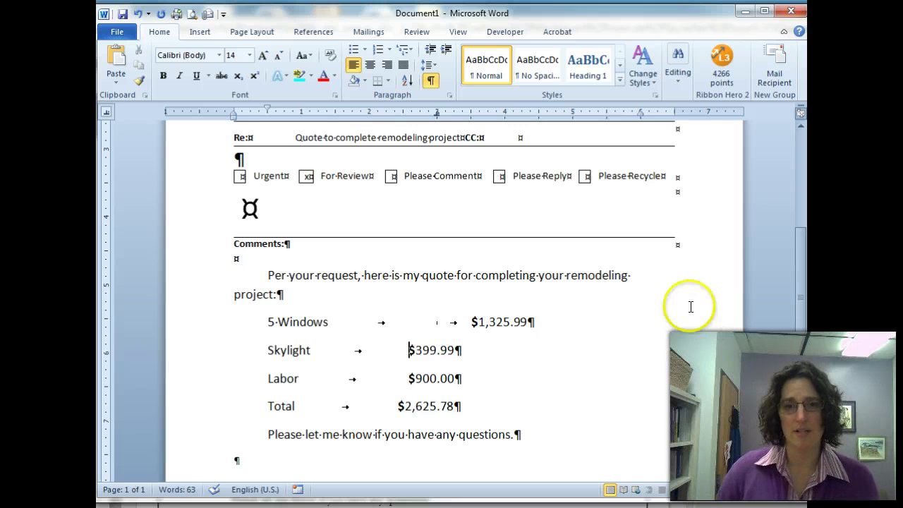
Step: Remove the extra tabs before the 5 Windows price, leaving a single tab
click(470, 322)
key(BackSpace)
key(BackSpace)
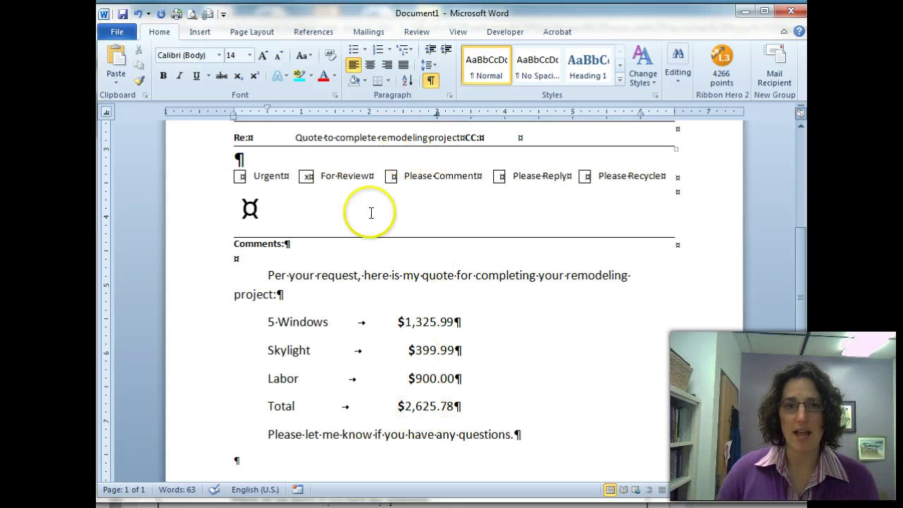
Step: Try moving the left indent of the four quote lines to 1 inch and about 1.5 inches, and undo both changes
click(264, 317)
drag(264, 318, 470, 403)
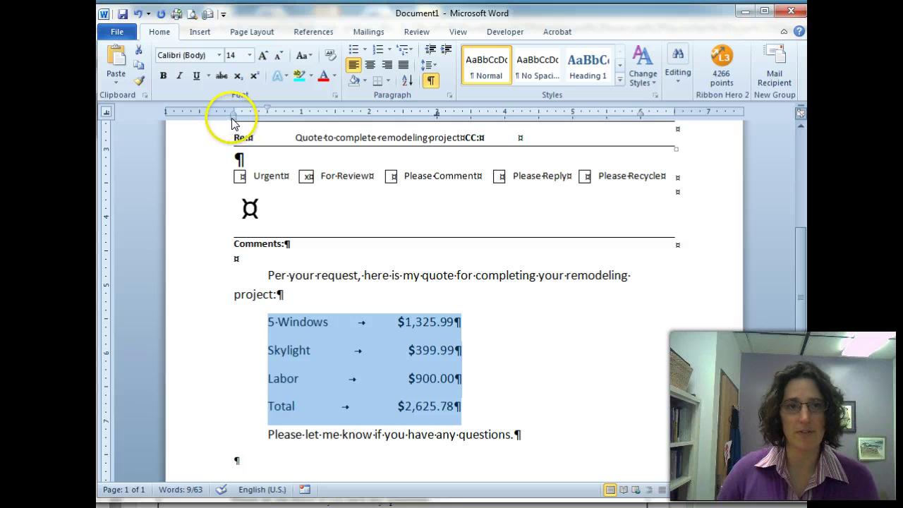
drag(232, 117, 301, 133)
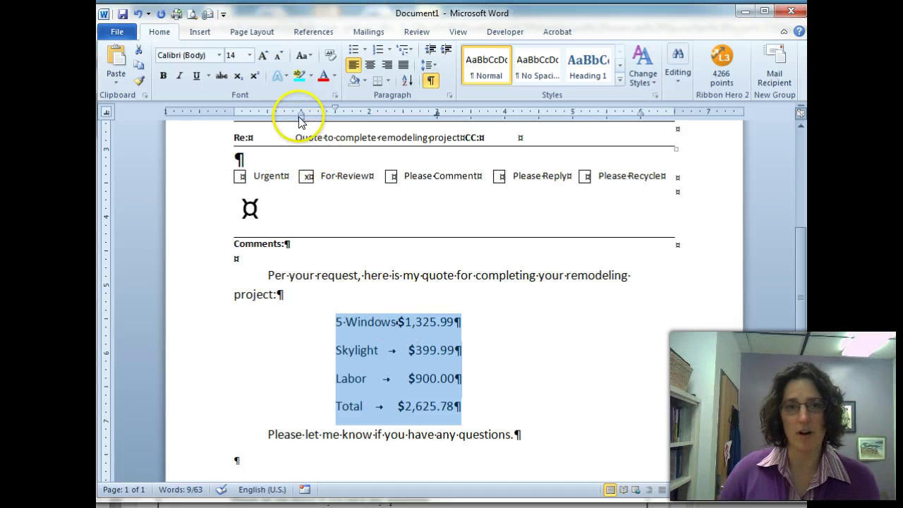
drag(300, 116, 339, 117)
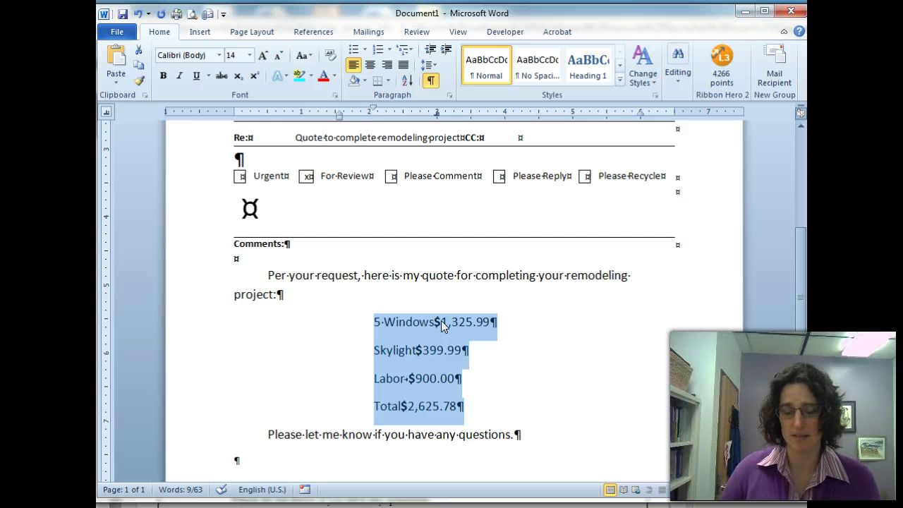
key(ctrl+y)
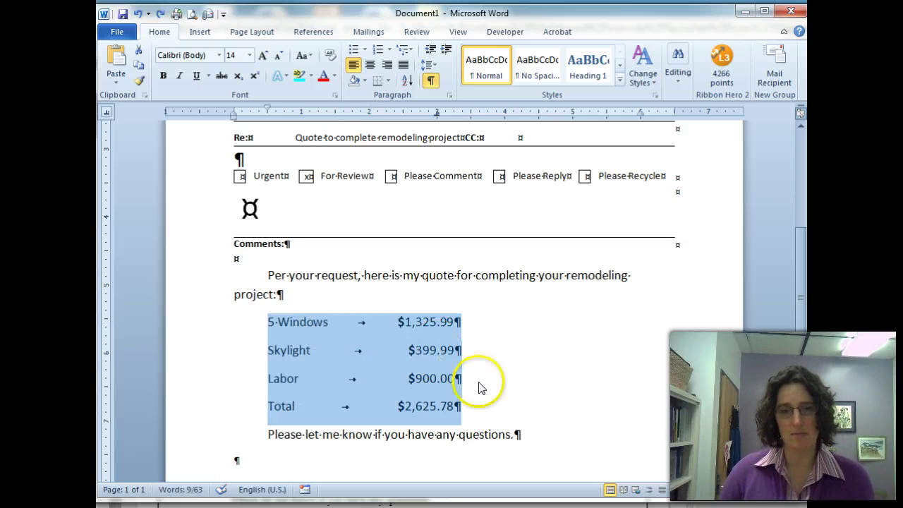
click(507, 372)
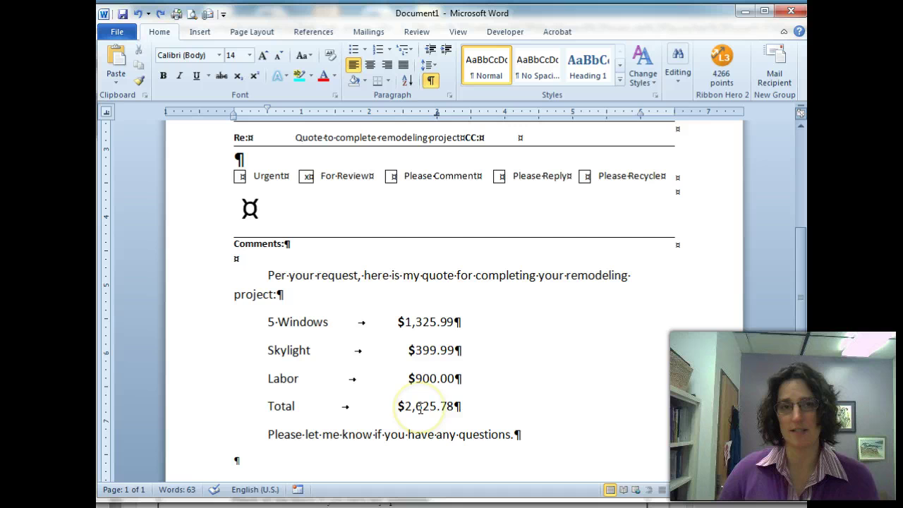